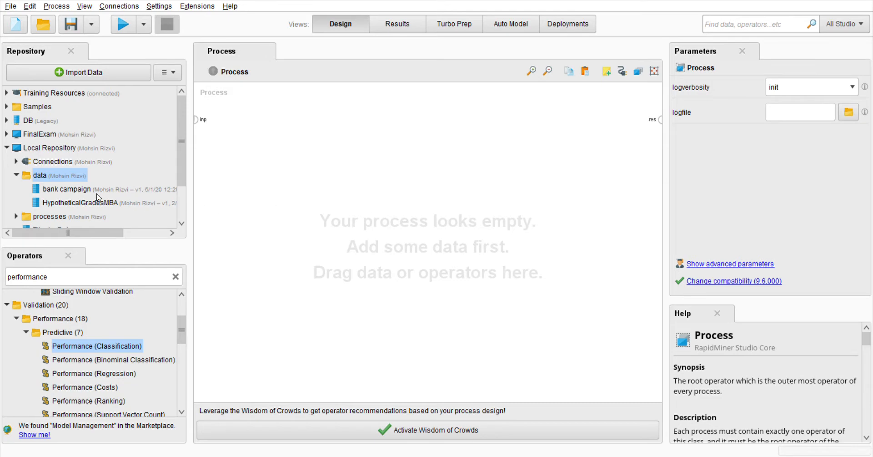
- Add the bank campaign data set and a Support Vector Machine operator to the empty process
left_click_drag(62, 193, 323, 122)
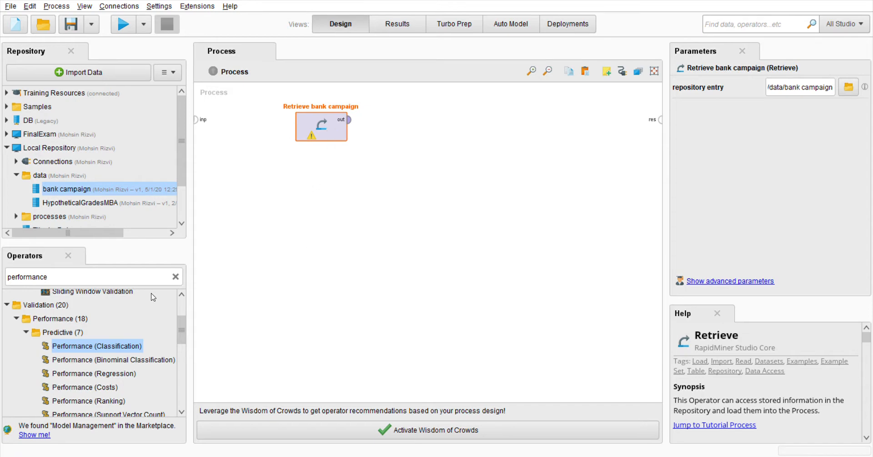
left_click(175, 277)
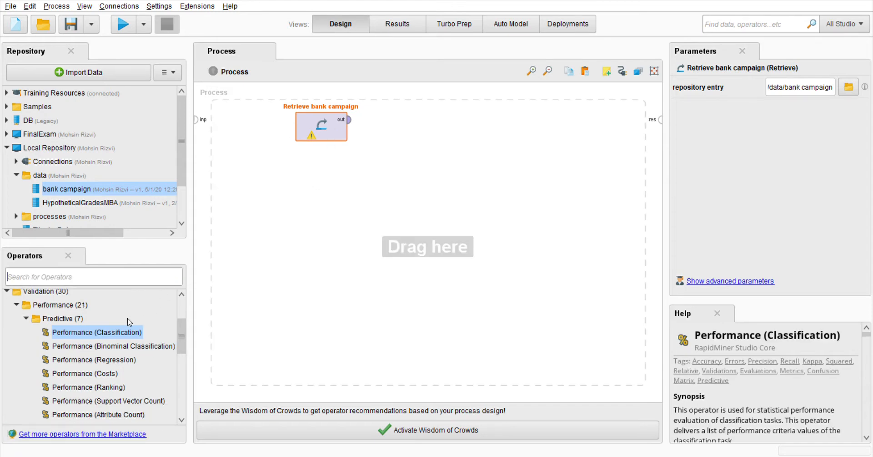
scroll(184, 330, "up", 2)
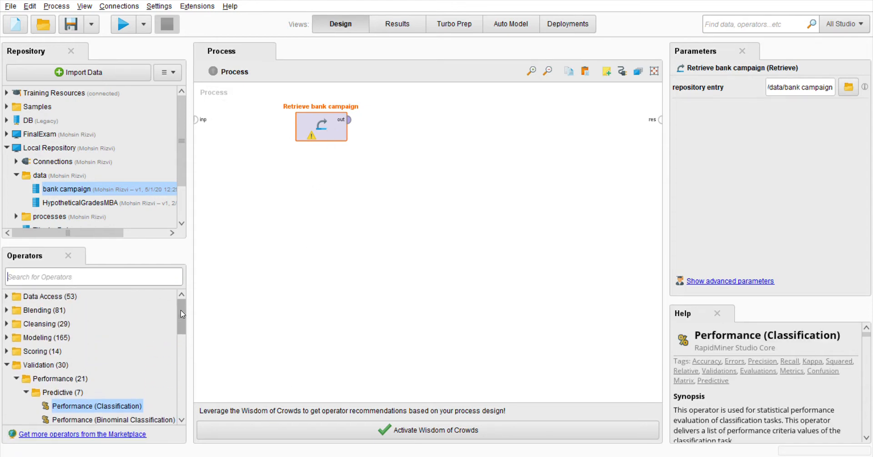
left_click(6, 365)
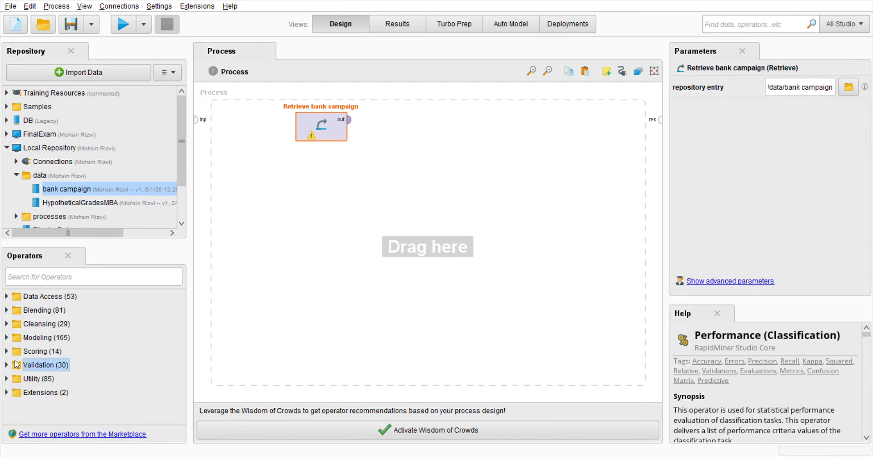
left_click(7, 339)
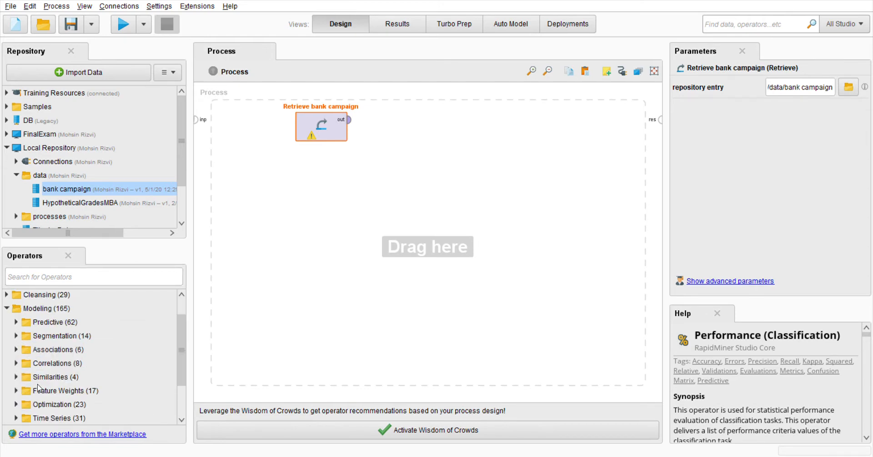
left_click(16, 322)
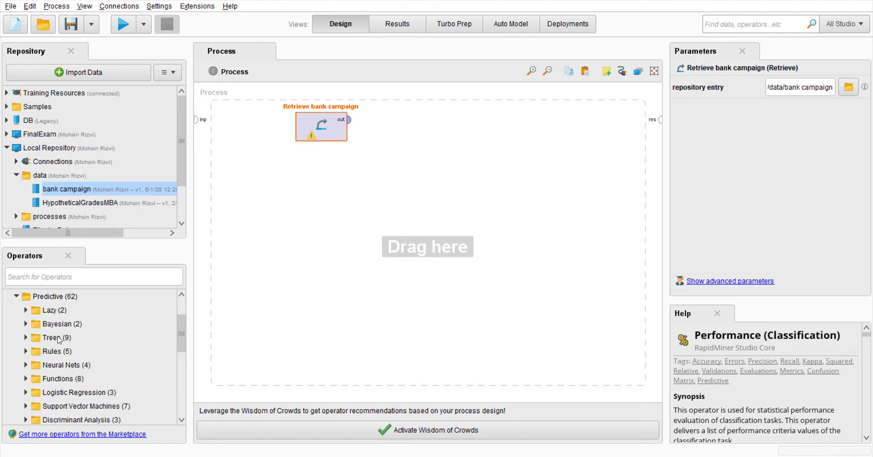
scroll(81, 355, "down", 1)
left_click(25, 389)
left_click_drag(92, 338, 519, 128)
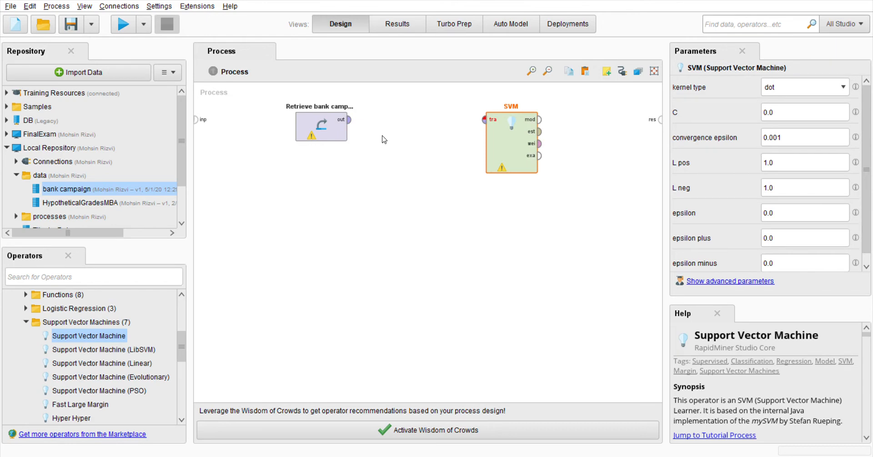
- Connect the bank campaign data to the SVM training input and the SVM model output to the process result, and run the process
left_click(349, 119)
left_click(492, 120)
left_click(539, 120)
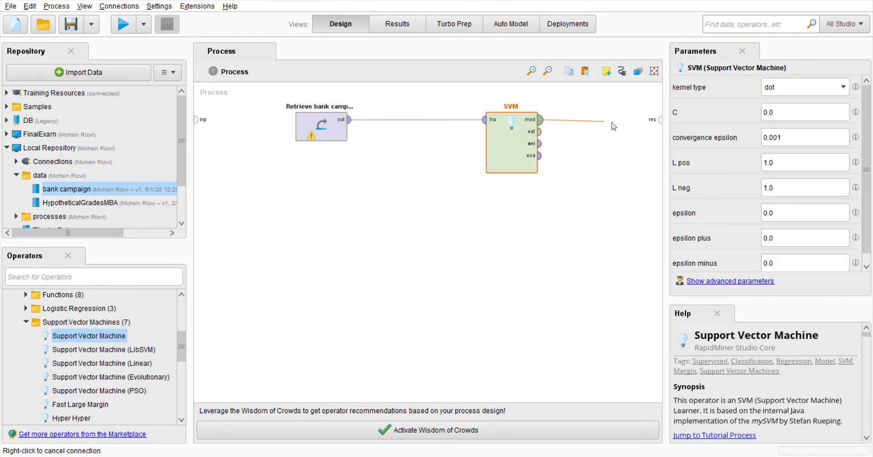
left_click(661, 121)
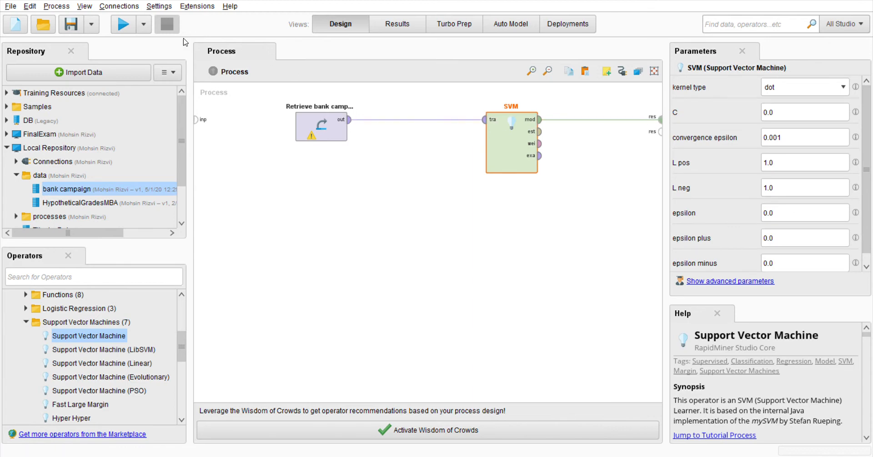
left_click(123, 25)
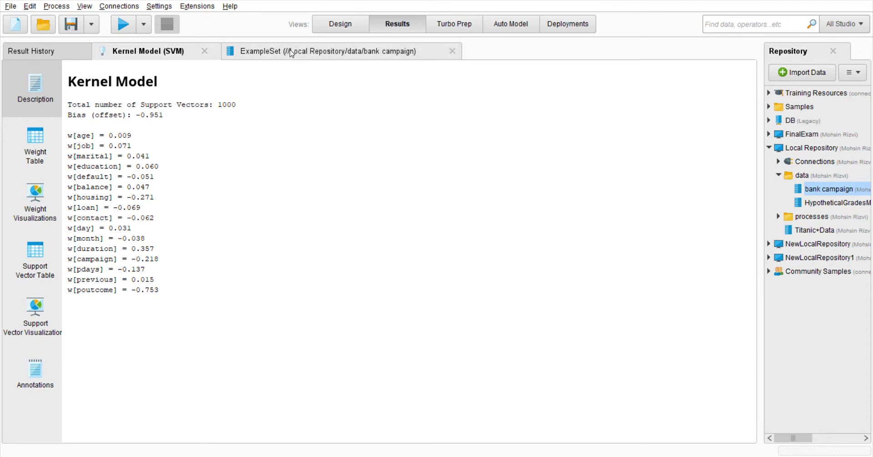
- Return to the process design and add a Cross Validation operator to the process
left_click(323, 28)
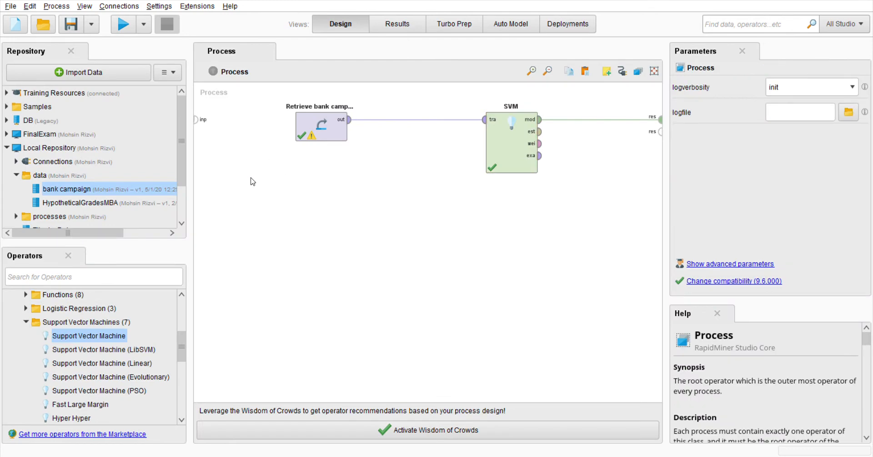
left_click(108, 281)
type("croos")
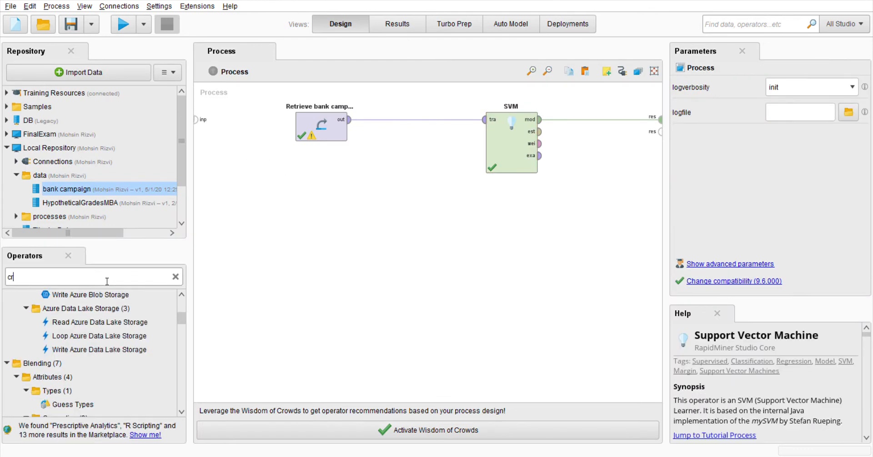
key("BackSpace")
key("BackSpace")
key("BackSpace")
type("ss validation")
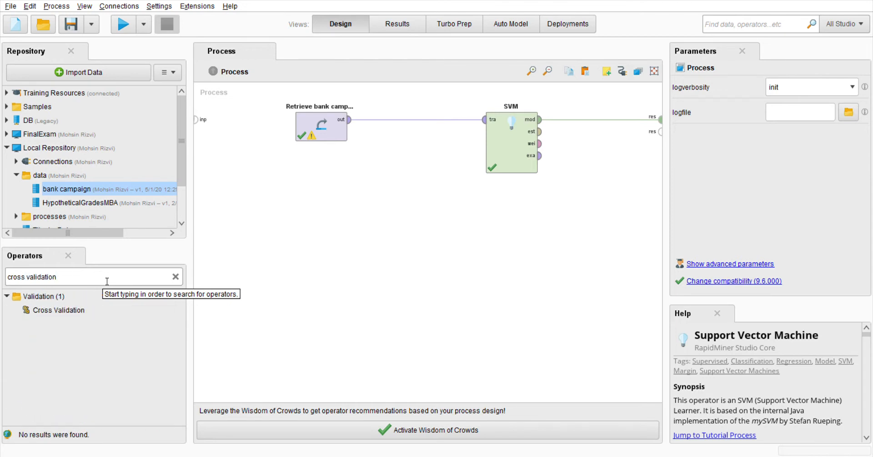
left_click_drag(64, 309, 445, 178)
- Cut the SVM operator and its leftover connection from the main process, and move Cross Validation into its place
left_click(509, 155)
key("Delete")
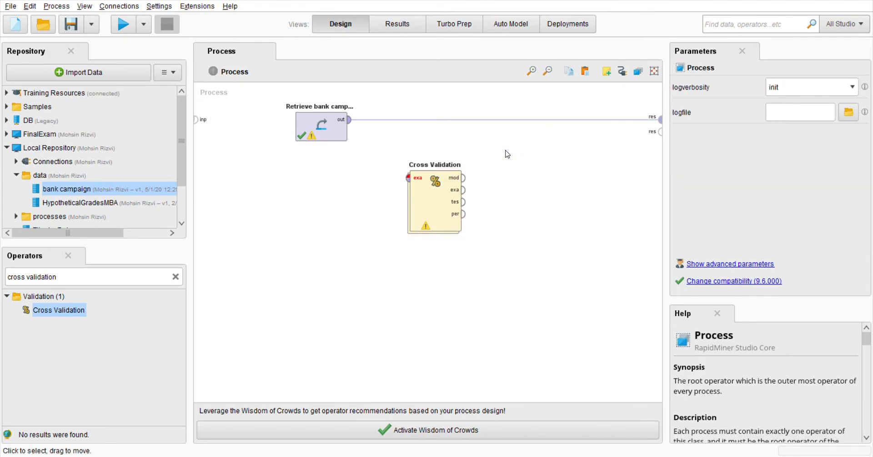
left_click(503, 117, "alt")
left_click_drag(453, 194, 530, 137)
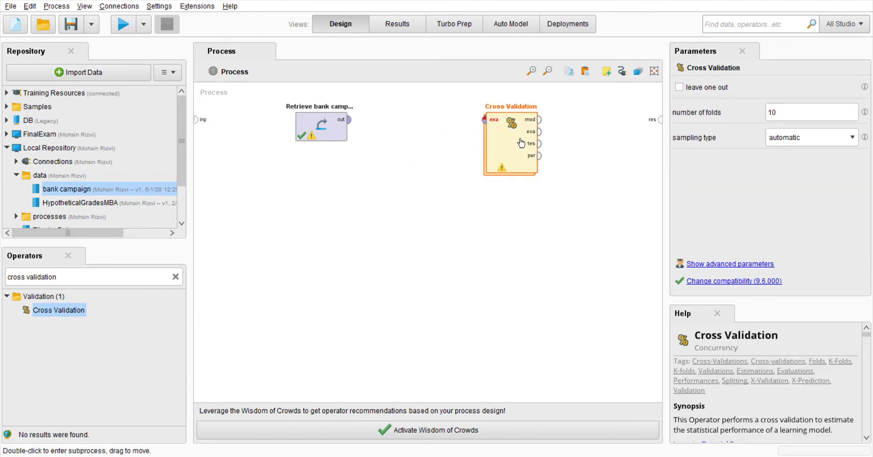
- Connect the bank campaign data to Cross Validation, and its model and performance outputs to the process results
left_click(349, 119)
left_click(491, 122)
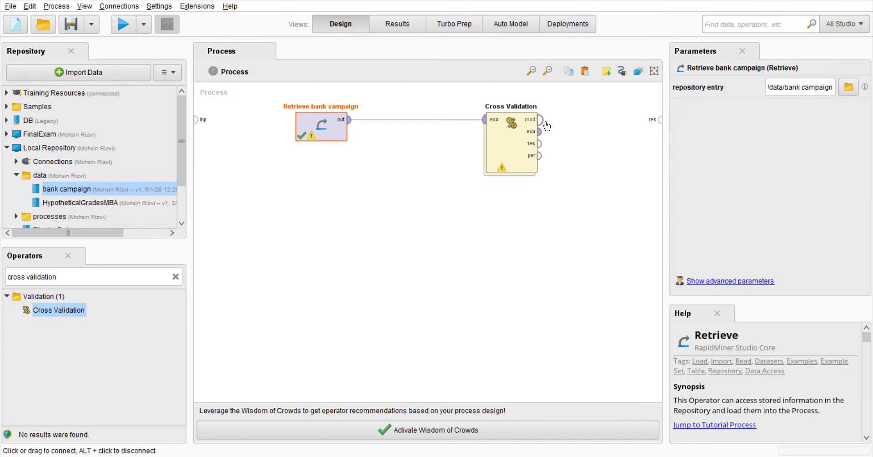
left_click(540, 120)
left_click(660, 119)
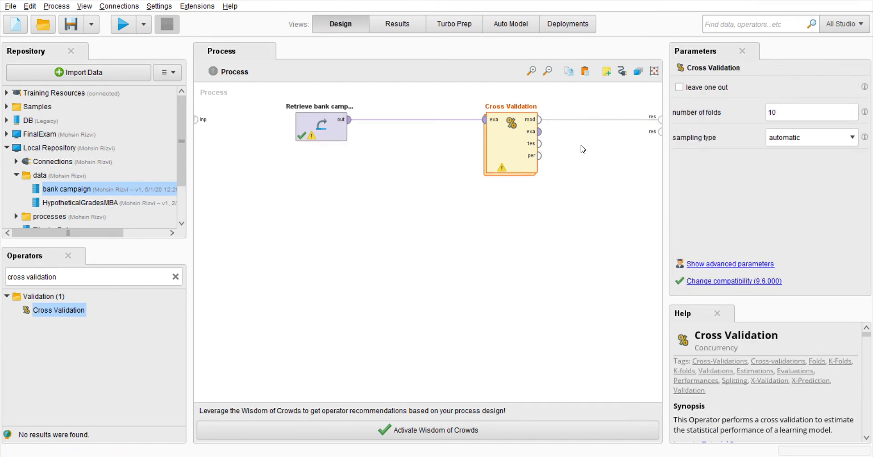
left_click(540, 155)
left_click(661, 131)
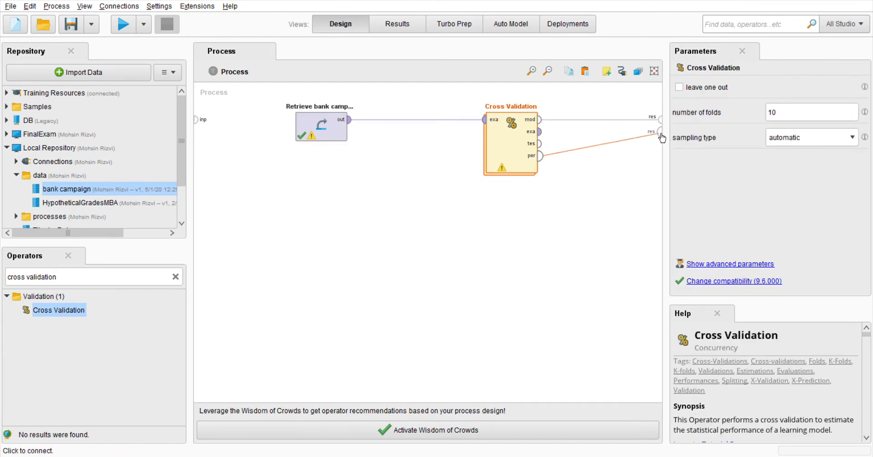
- Paste the SVM into the Training part of Cross Validation and connect it between the training input and the model output
double_click(523, 151)
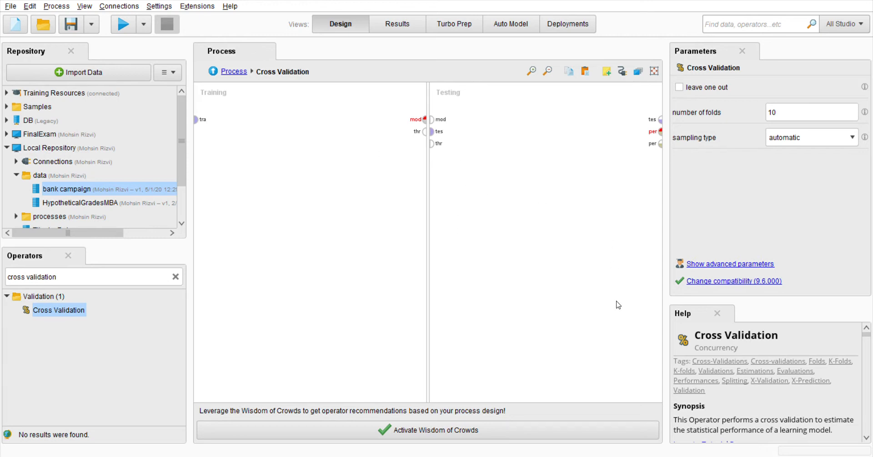
key("ctrl+v")
left_click_drag(259, 148, 297, 149)
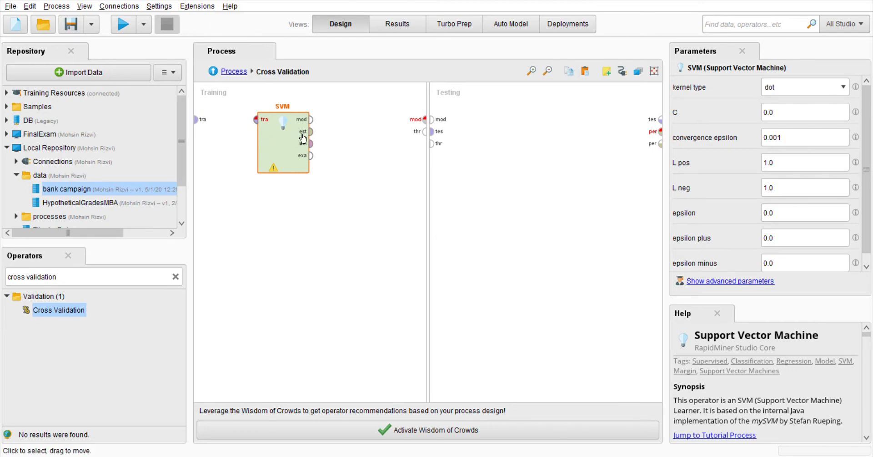
left_click(197, 119)
left_click(257, 121)
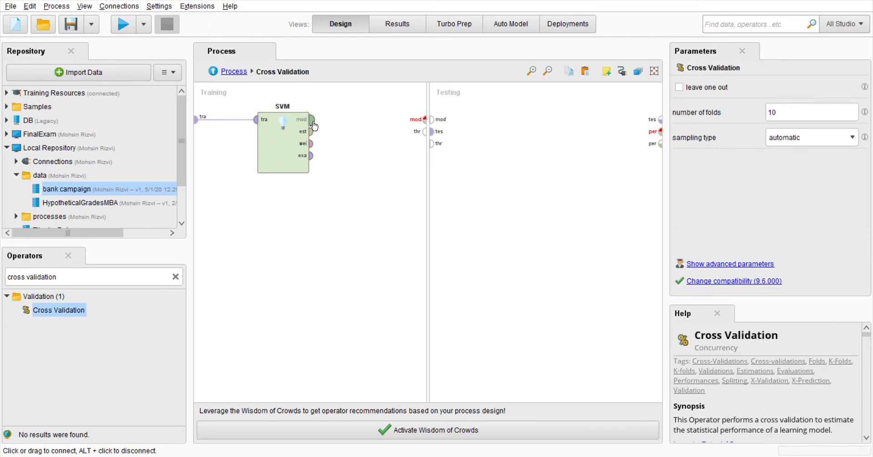
left_click(311, 120)
left_click(423, 120)
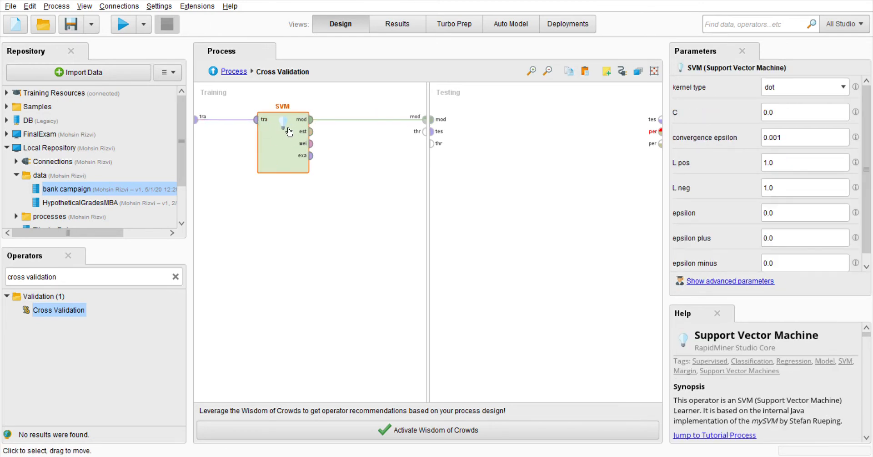
left_click_drag(287, 132, 319, 133)
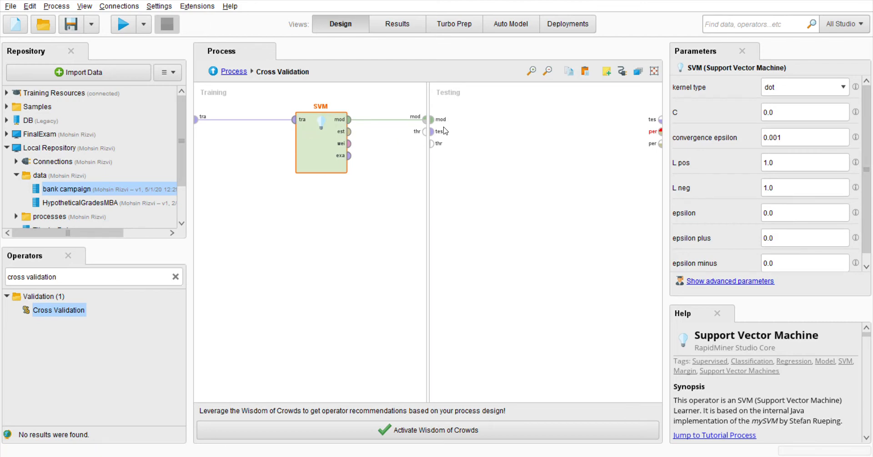
- Add an Apply Model operator to the Testing part and connect the model and test set to its inputs
triple_click(127, 277)
type("apply model")
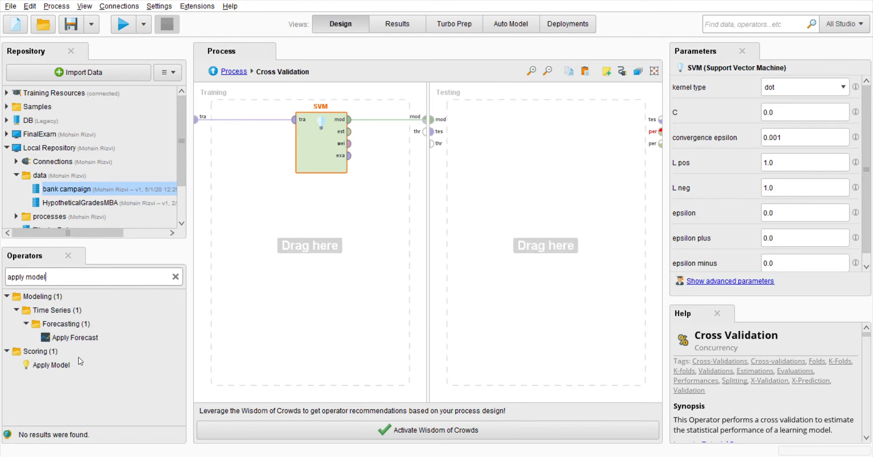
left_click_drag(58, 366, 482, 130)
left_click(432, 119)
left_click(454, 119)
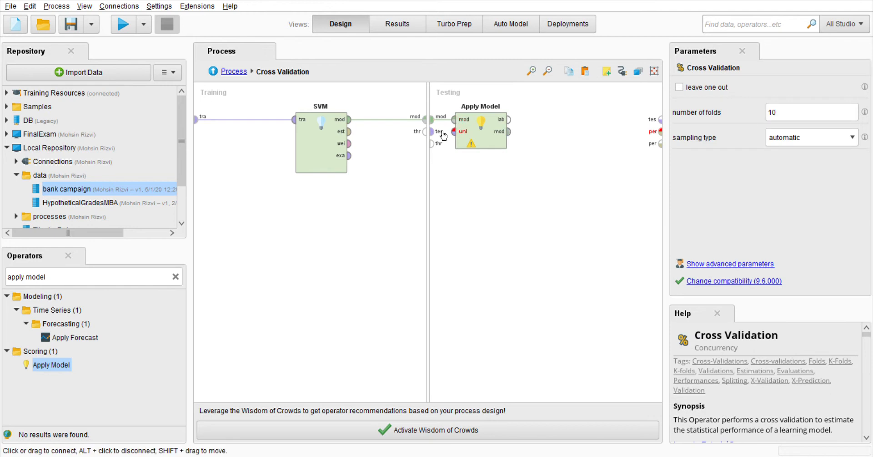
left_click(431, 132)
left_click(454, 132)
left_click(473, 136)
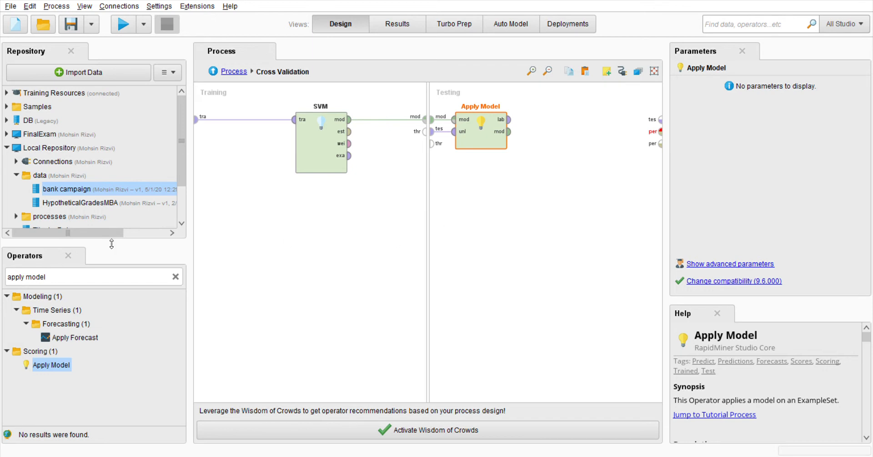
- Add a Create Threshold operator below Apply Model in the Testing part
left_click(66, 279)
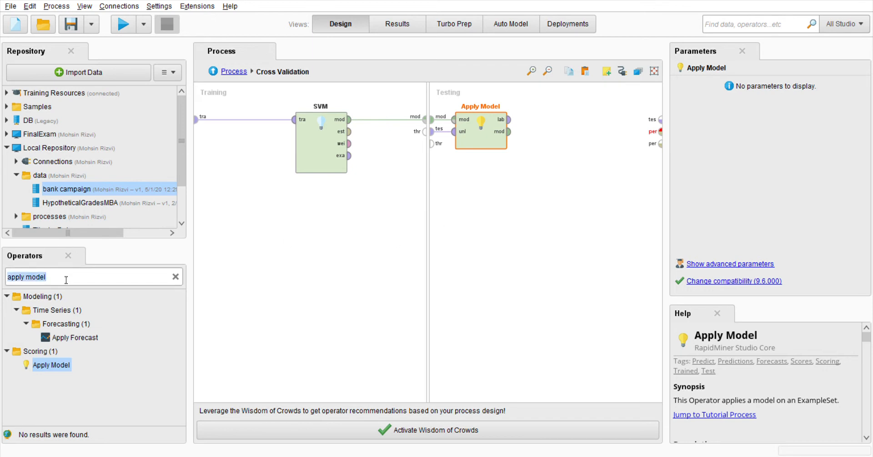
type("create ")
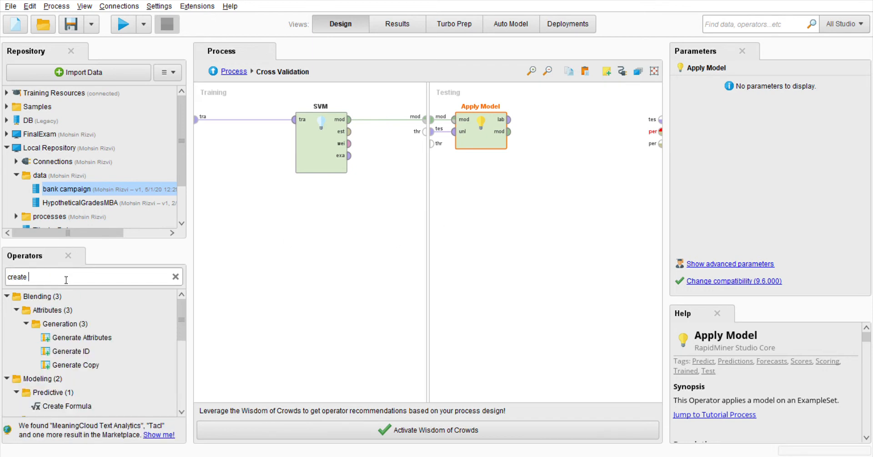
type("threshold")
left_click_drag(80, 324, 478, 224)
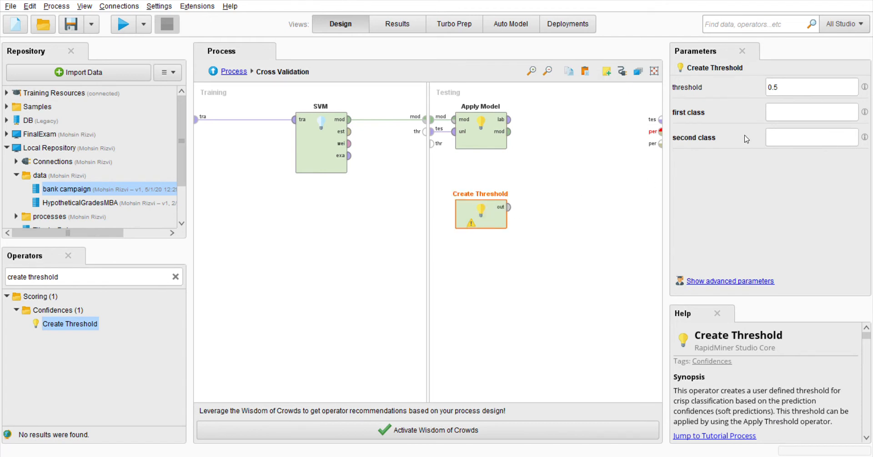
- Set Create Threshold's first class to 1 and second class to 0
left_click(778, 118)
type("1")
left_click(782, 139)
type("0")
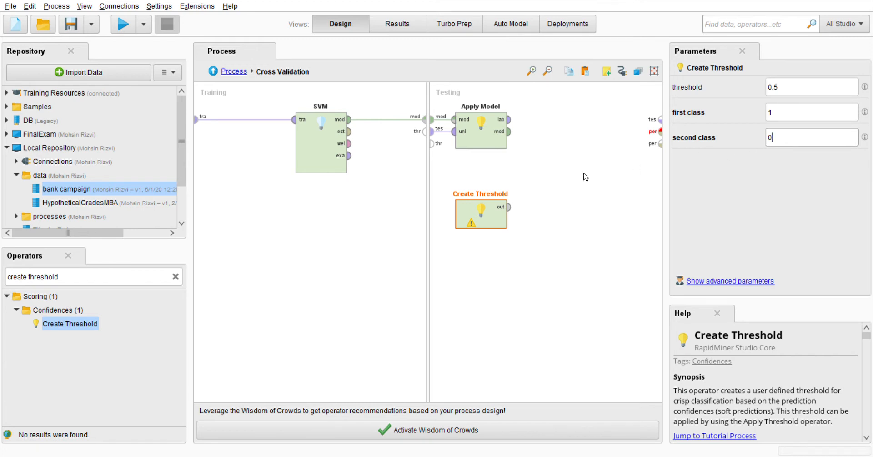
left_click(555, 185)
- Add an Apply Threshold operator beside Create Threshold in the Testing part
left_click(92, 281)
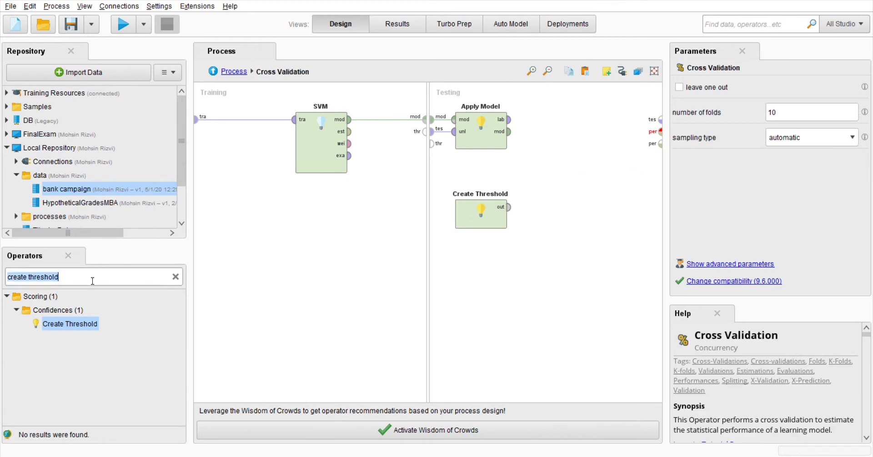
type("apply ")
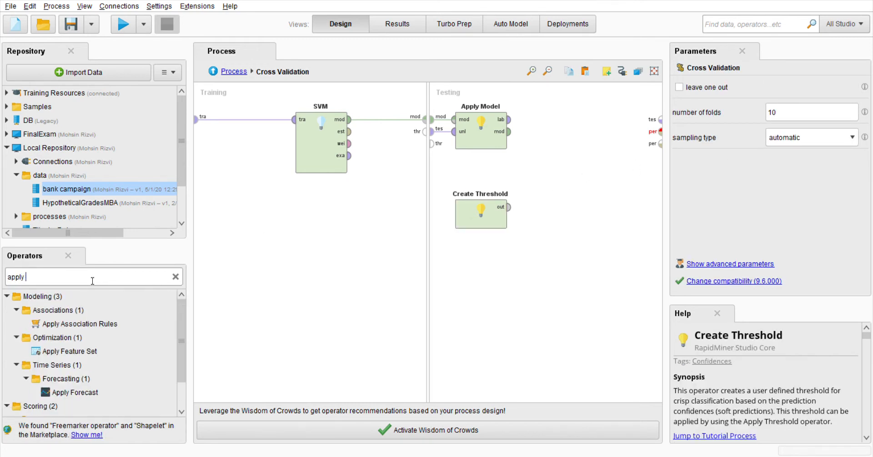
type("thresh")
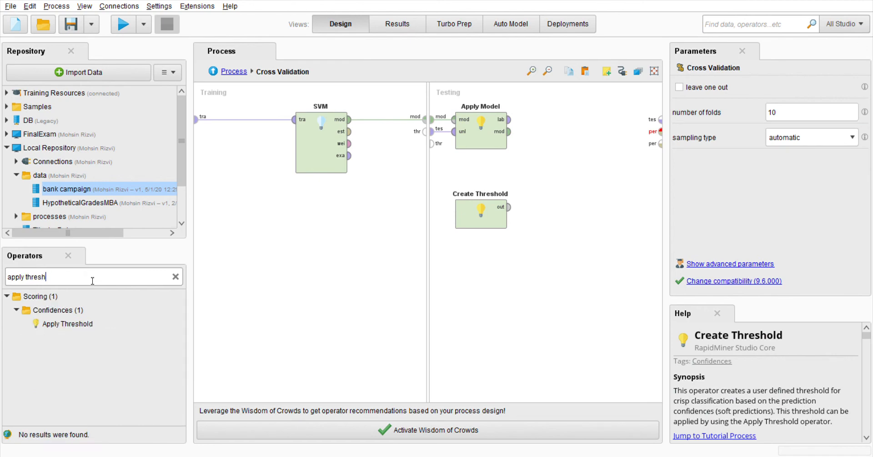
left_click_drag(78, 326, 558, 186)
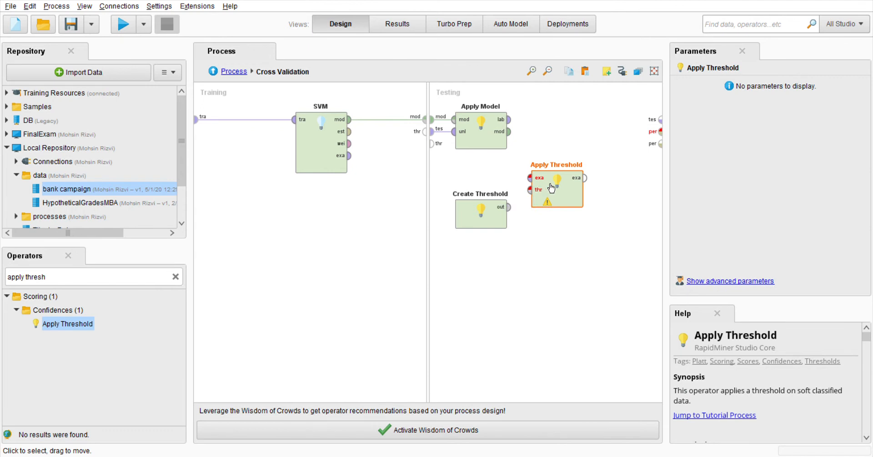
- Connect Create Threshold's output and Apply Model's labelled output to Apply Threshold's inputs, and move Apply Threshold up beside Apply Model
left_click(509, 207)
left_click(509, 119)
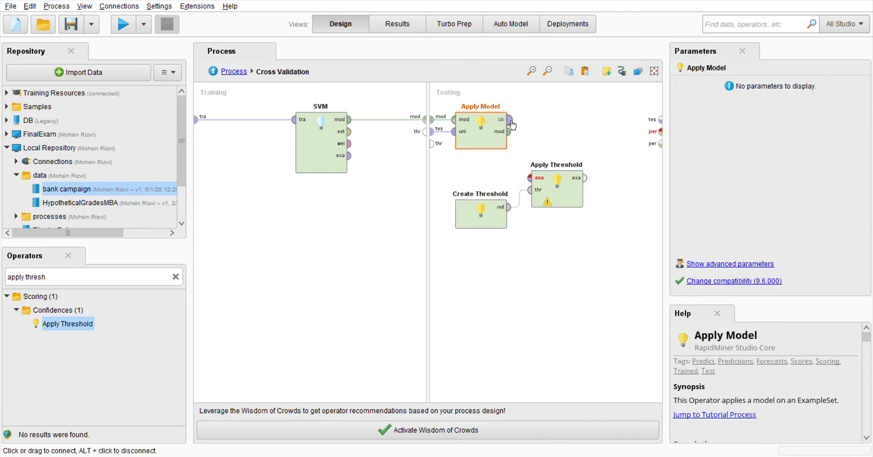
left_click(530, 177)
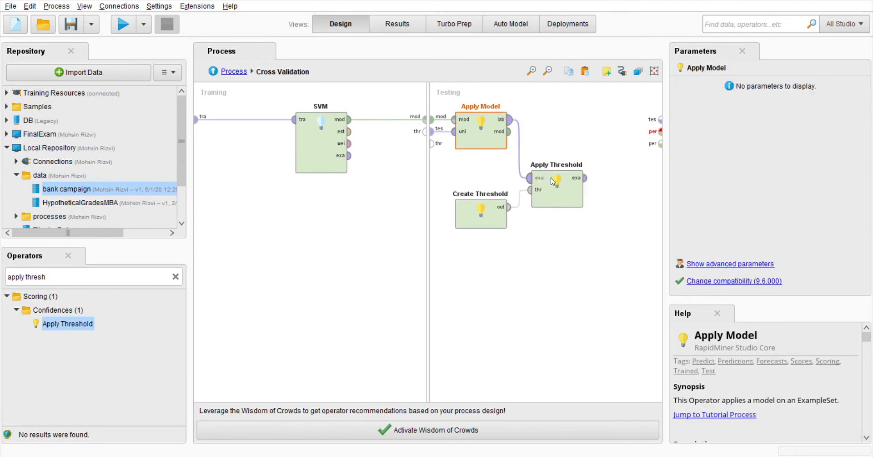
left_click_drag(560, 202, 560, 173)
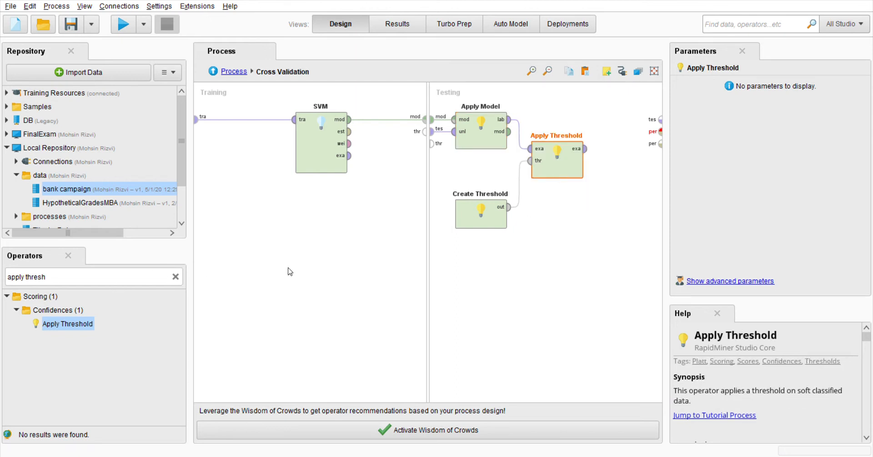
- Add a Performance (Binominal Classification) operator to the Testing part beside Apply Model, and move Apply Threshold down to make room
left_click(117, 279)
type("performance")
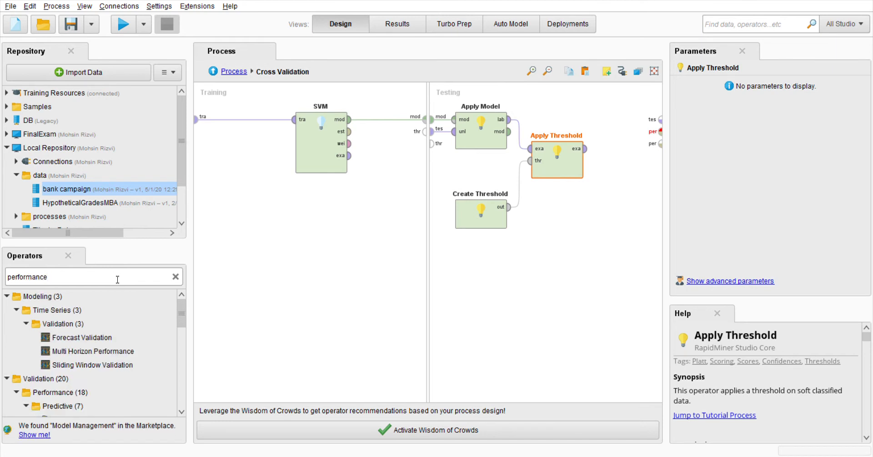
left_click_drag(181, 316, 181, 330)
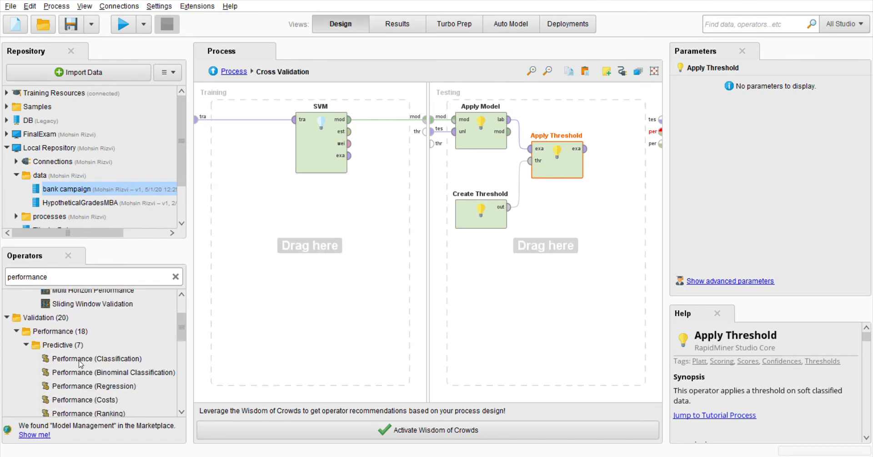
left_click_drag(84, 372, 593, 129)
left_click(556, 165)
left_click_drag(556, 166, 556, 195)
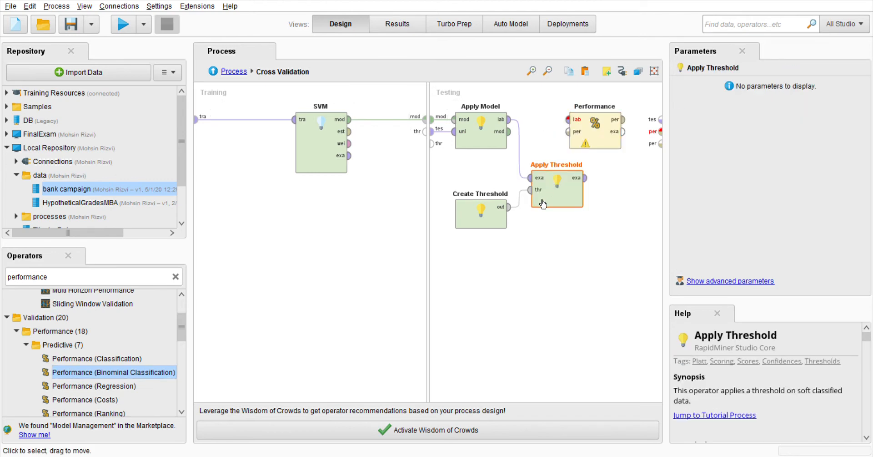
- Connect Apply Threshold's example output to Performance's labelled input, and Performance's two outputs to the Testing part's performance and test set results
left_click(585, 178)
left_click(572, 120)
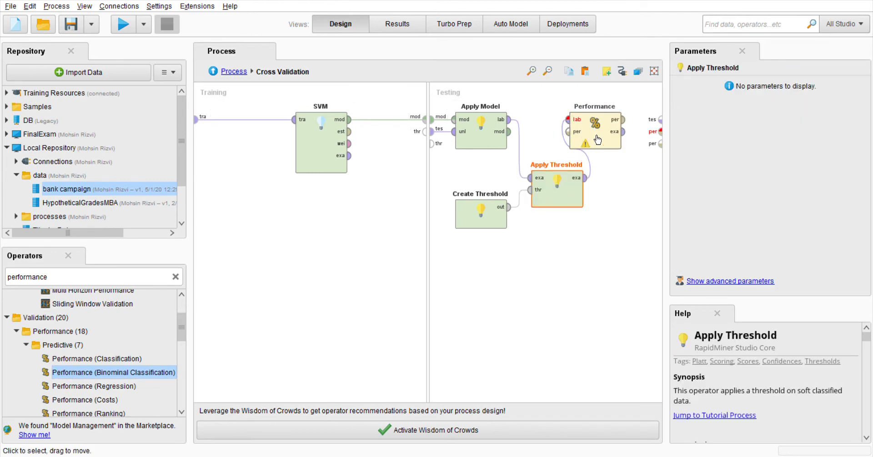
left_click(624, 119)
left_click(661, 131)
left_click(624, 131)
left_click(661, 120)
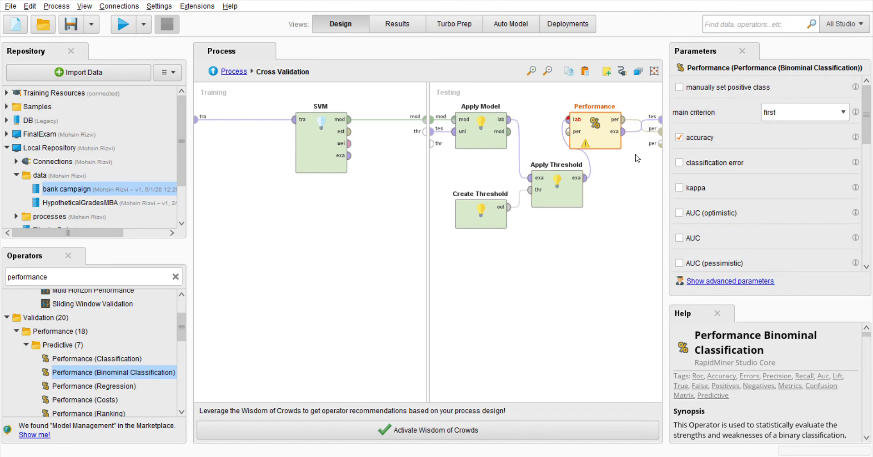
- Return to the top-level process and run it to get the cross-validated SVM's confusion matrix
left_click(549, 192)
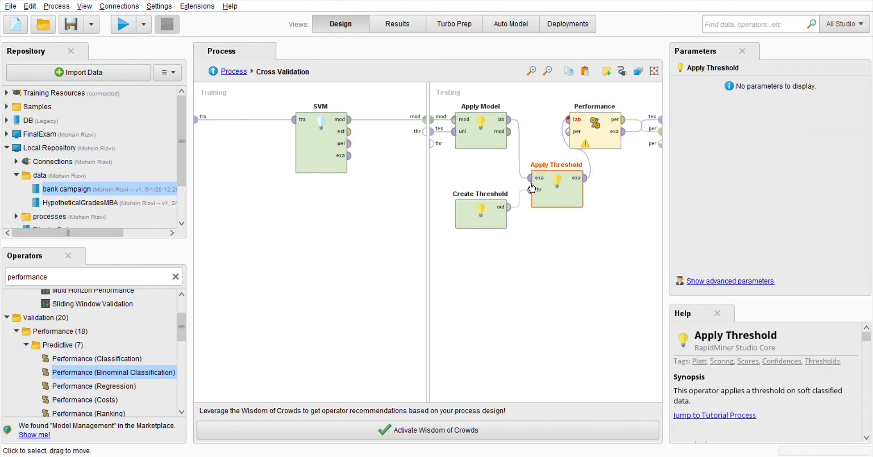
left_click(238, 73)
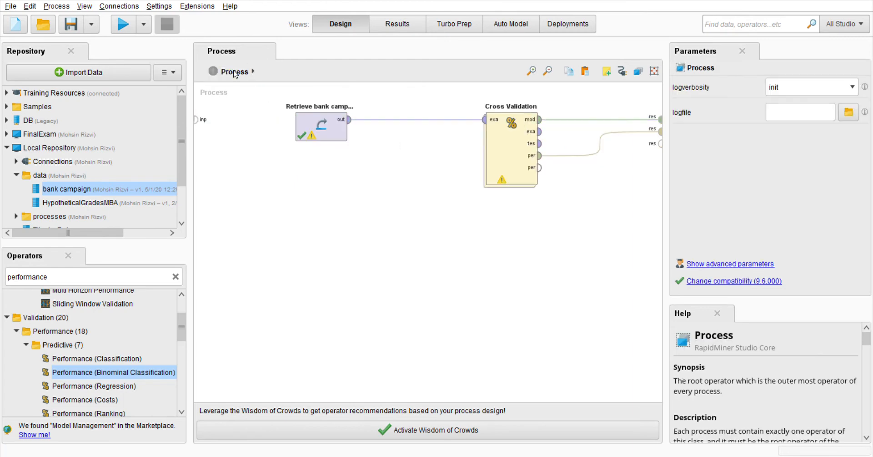
left_click(124, 25)
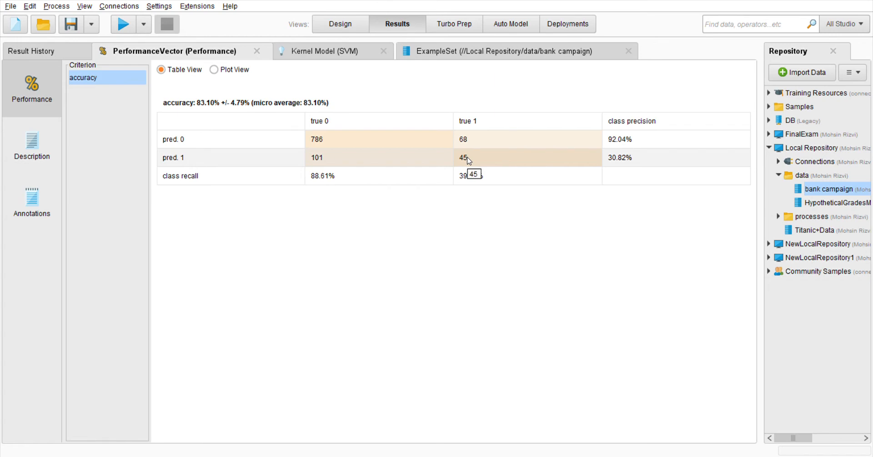
- Set the SVM operator's kernel type to radial inside Cross Validation's Training part
left_click(340, 24)
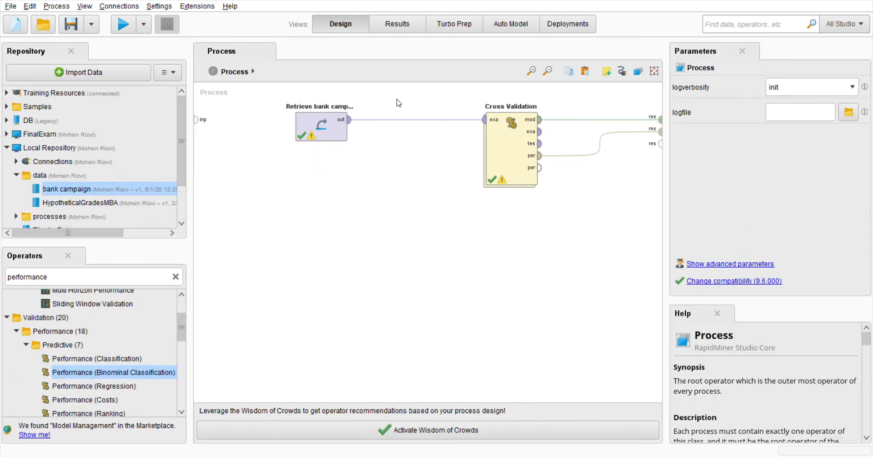
left_click(499, 137)
left_click_drag(490, 135, 451, 136)
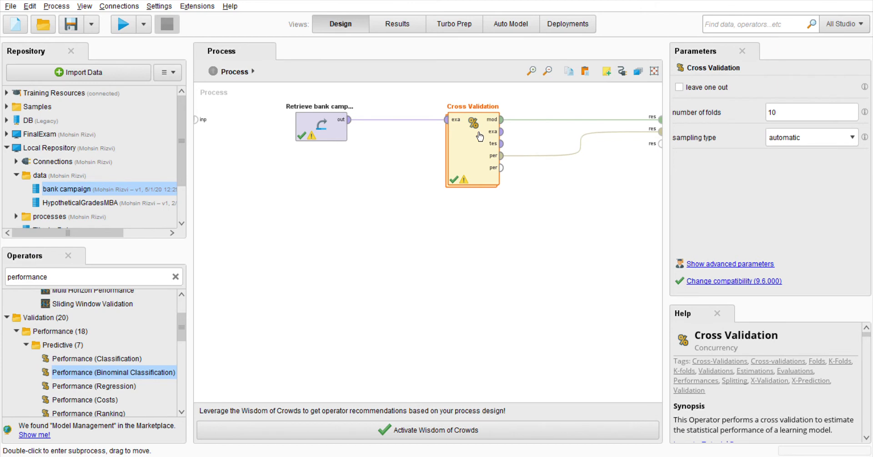
double_click(475, 156)
left_click(329, 149)
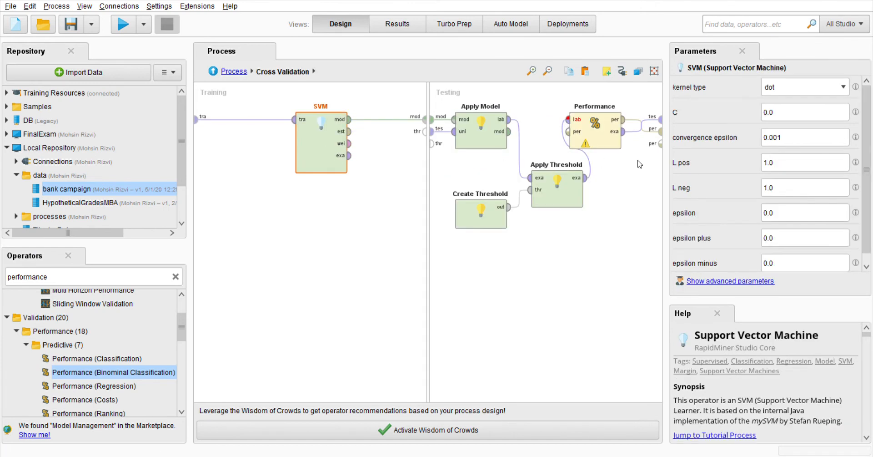
left_click_drag(666, 169, 655, 169)
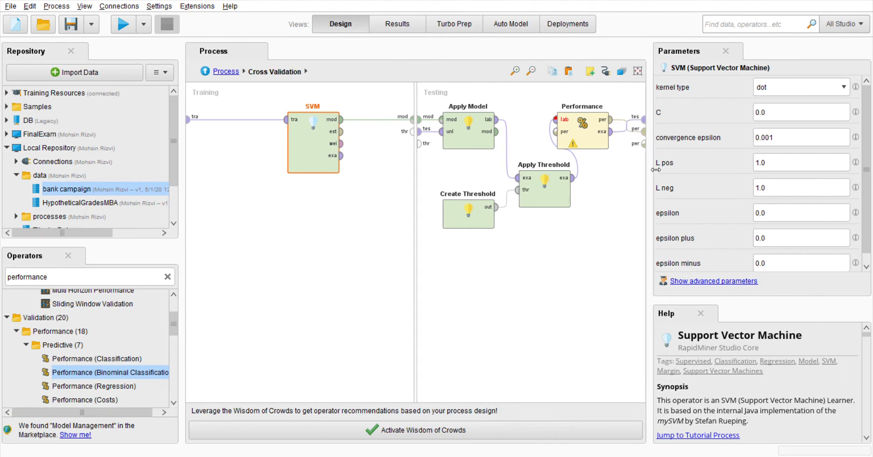
left_click(782, 94)
left_click(783, 113)
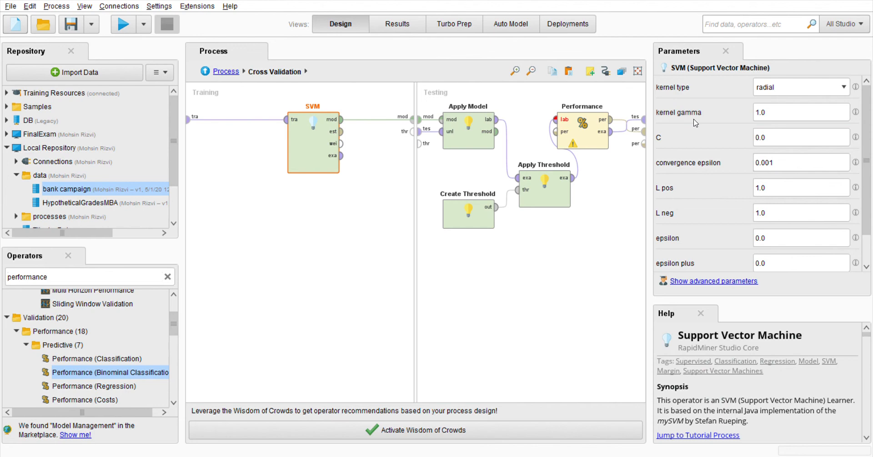
- Set the SVM's kernel gamma to 0.3
left_click(772, 117)
key("BackSpace")
key("BackSpace")
key("BackSpace")
type("0.3")
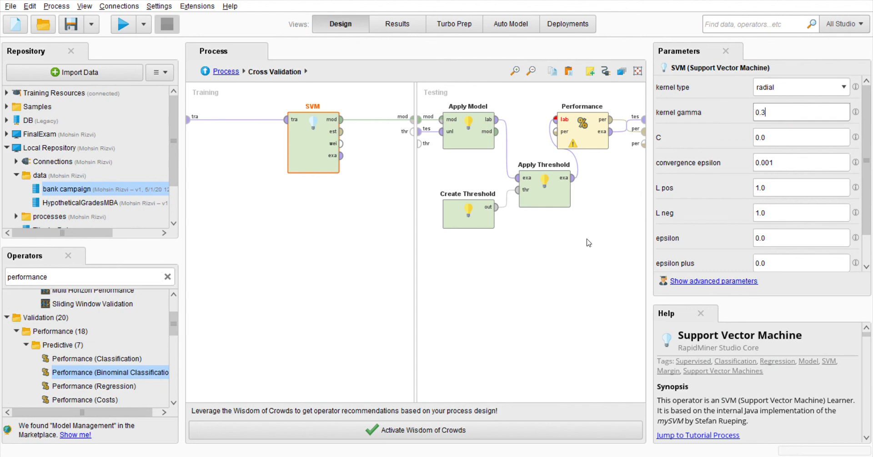
left_click(588, 242)
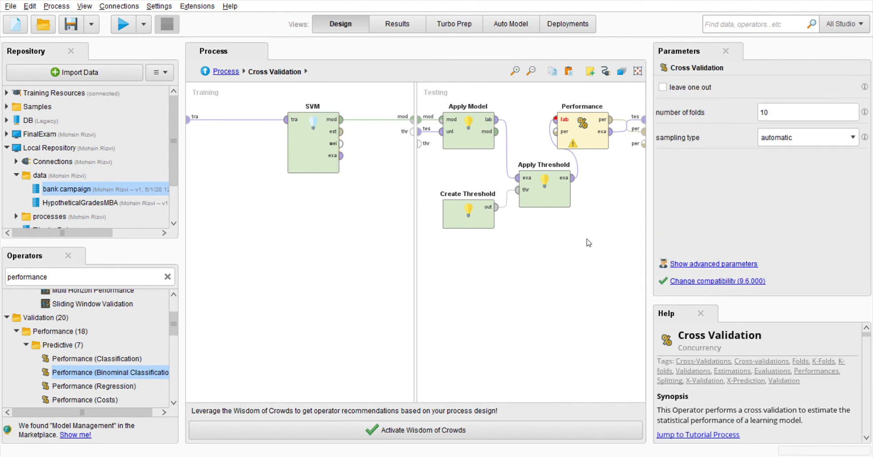
- Run the process again from the top level and inspect the pred. 0 / true 1 cell of the confusion matrix
left_click(229, 75)
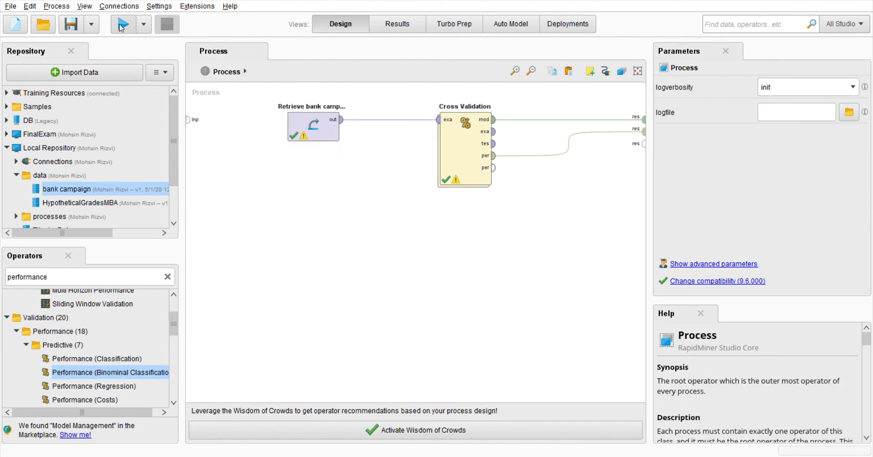
left_click(119, 24)
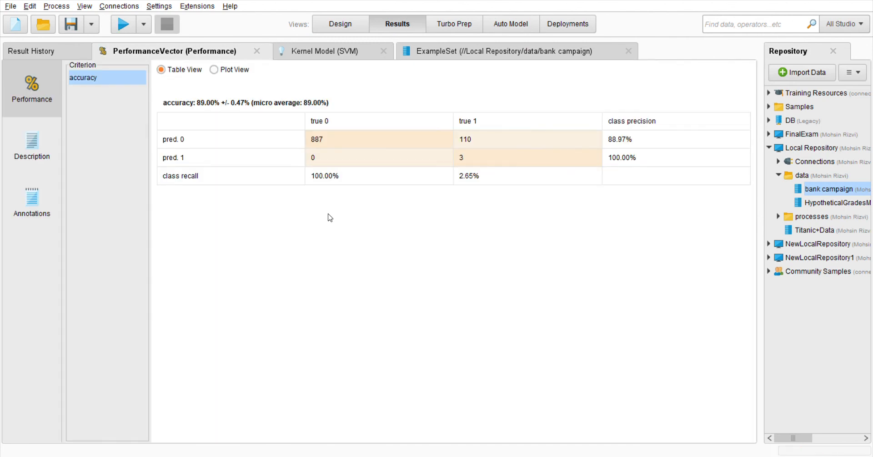
left_click(461, 142)
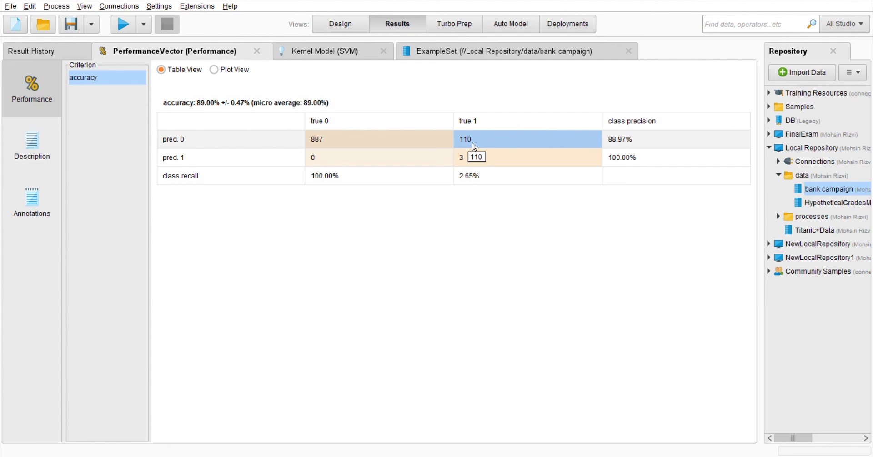
- Return to the process design and select the Cross Validation operator
left_click(340, 27)
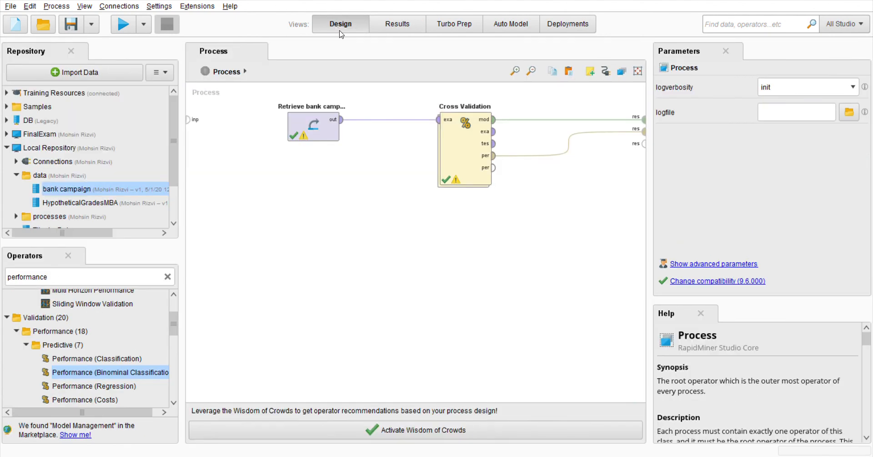
left_click(462, 154)
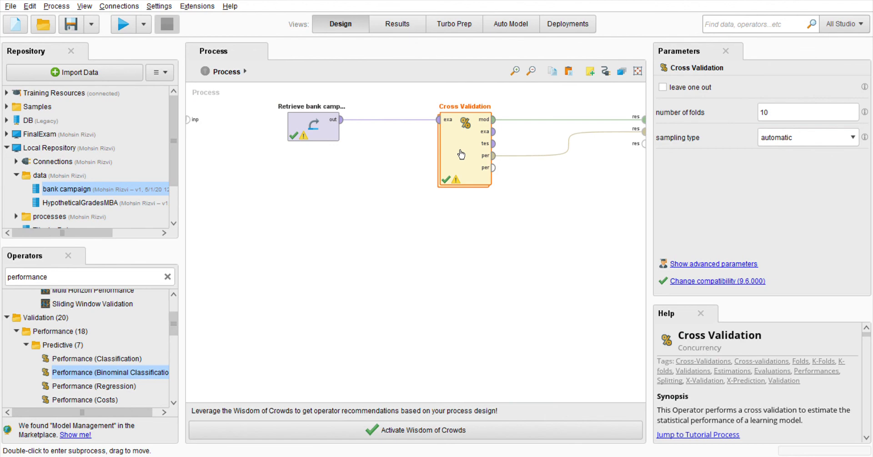